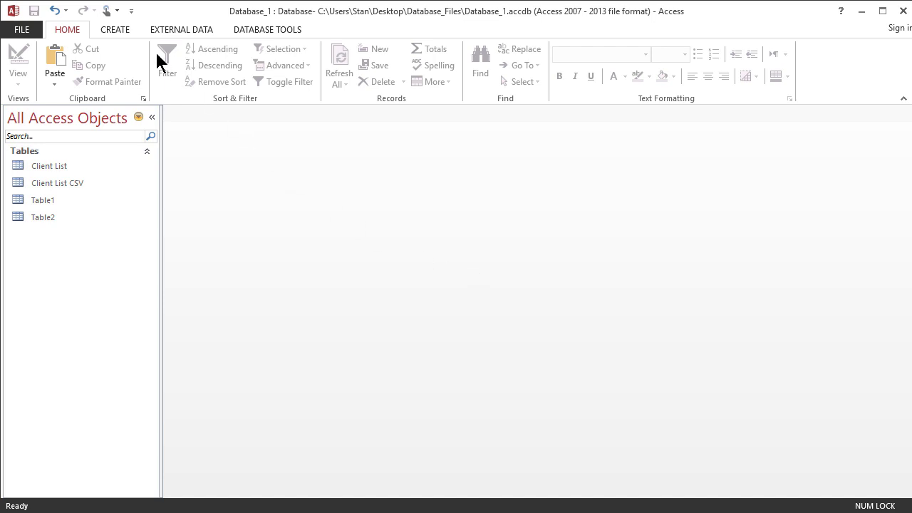
- Create a new query in Design view, add the Client List table, and enlarge its field list to show all fields
click(118, 32)
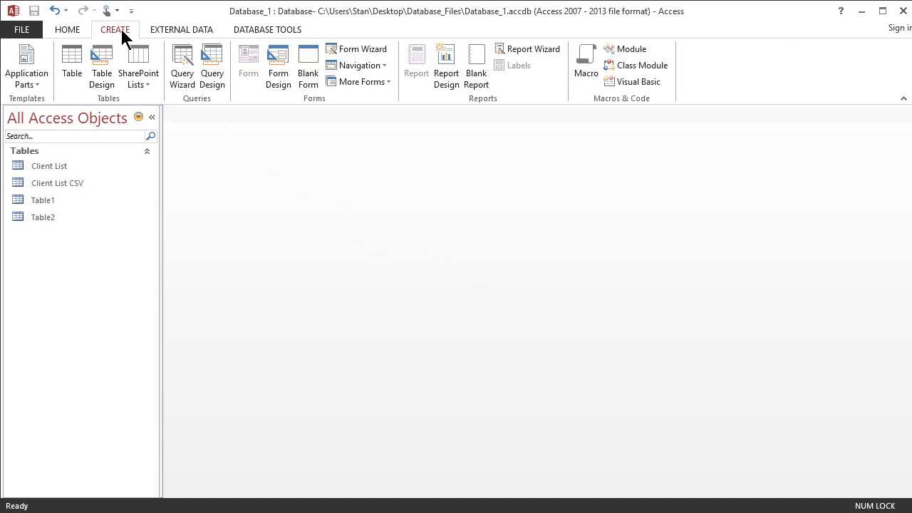
click(212, 60)
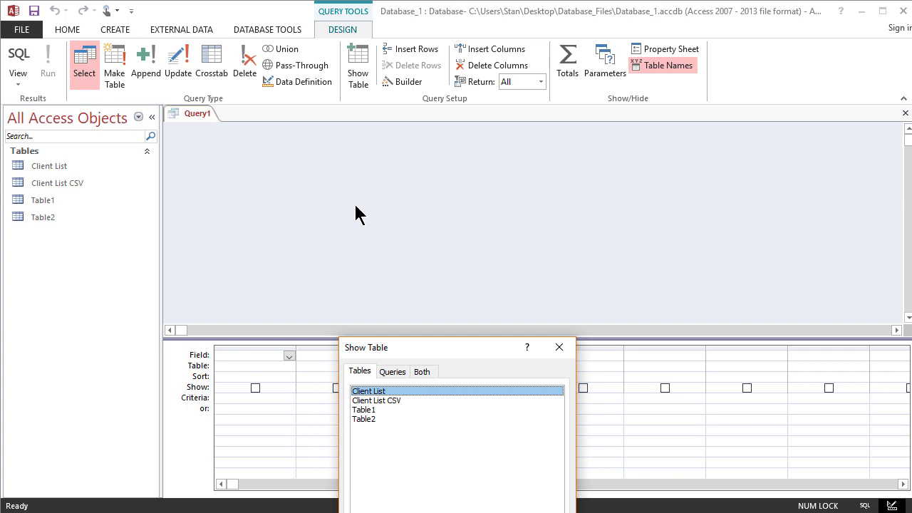
drag(440, 339, 442, 250)
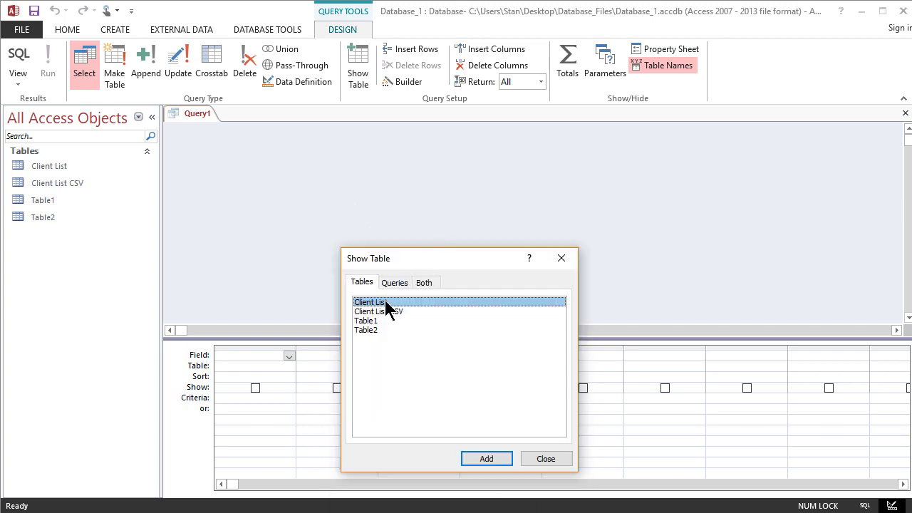
click(482, 460)
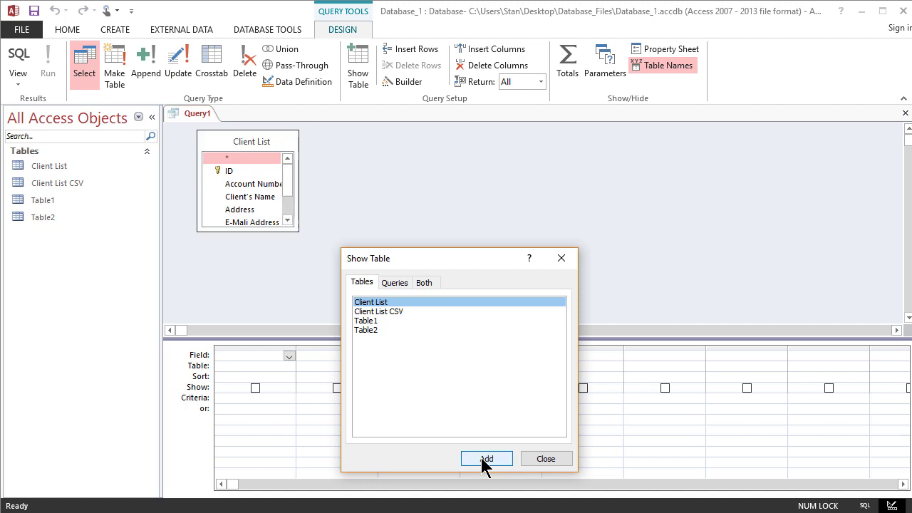
click(563, 260)
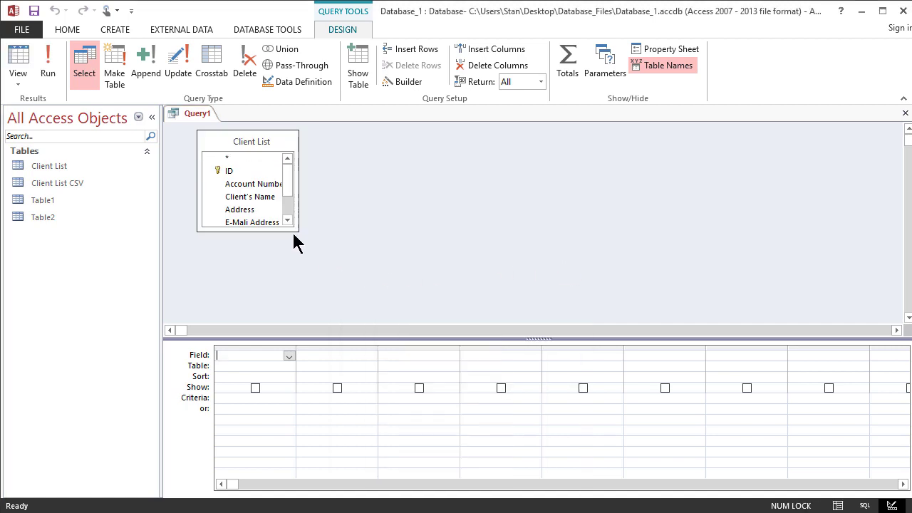
drag(294, 234, 546, 315)
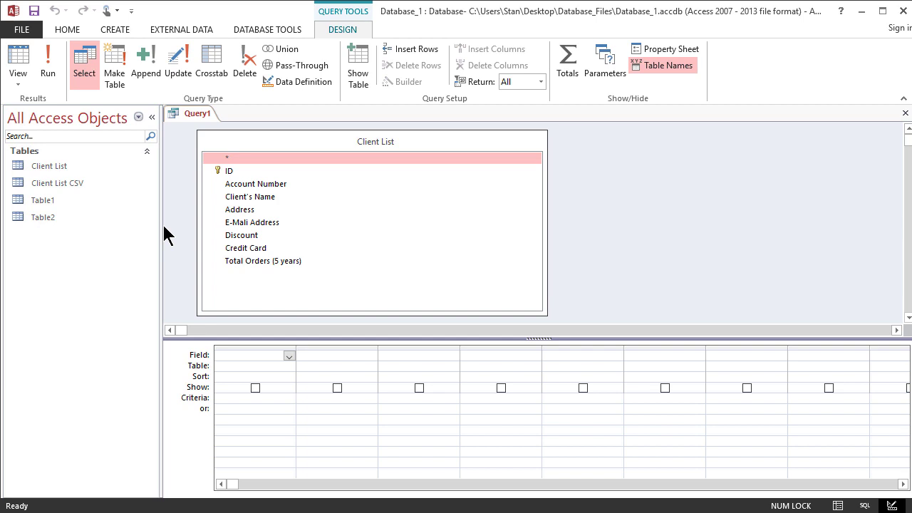
- Add the Client List fields from Account Number through Total Orders (5 years) to the query grid and run the query
click(251, 185)
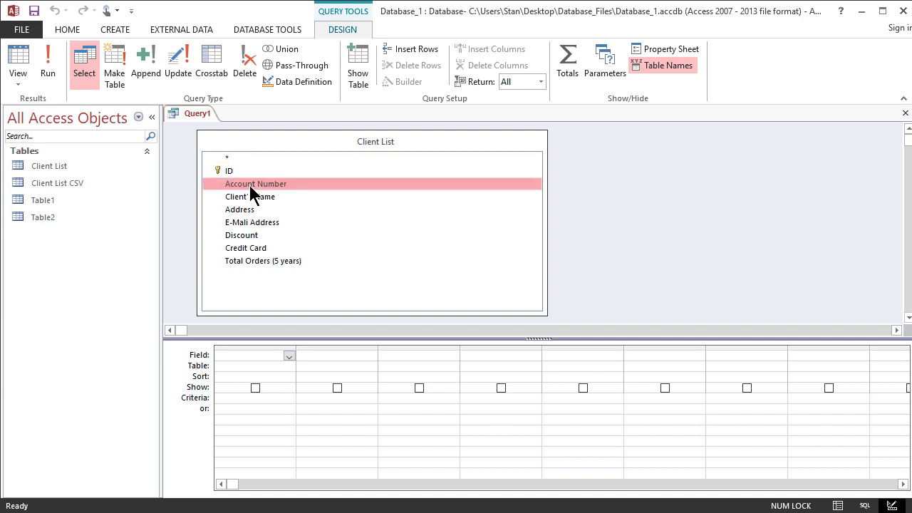
shift+click(251, 261)
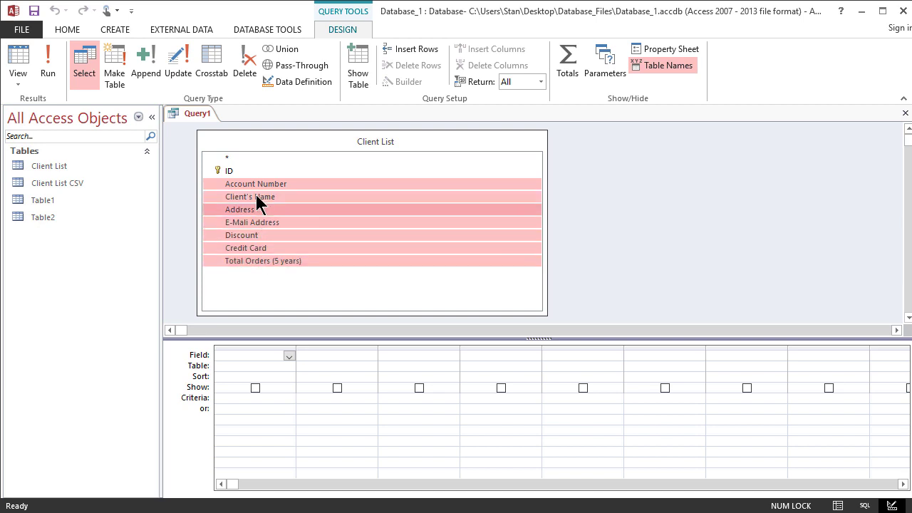
drag(255, 189, 256, 354)
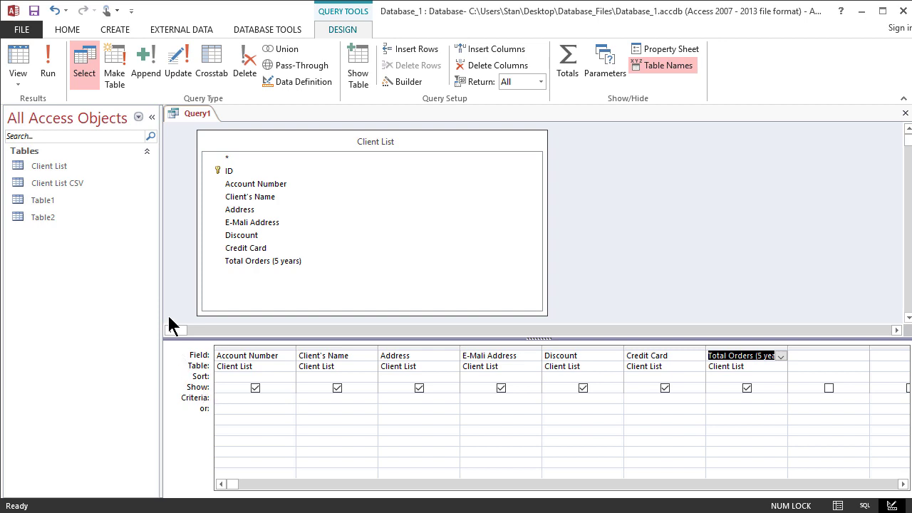
click(49, 73)
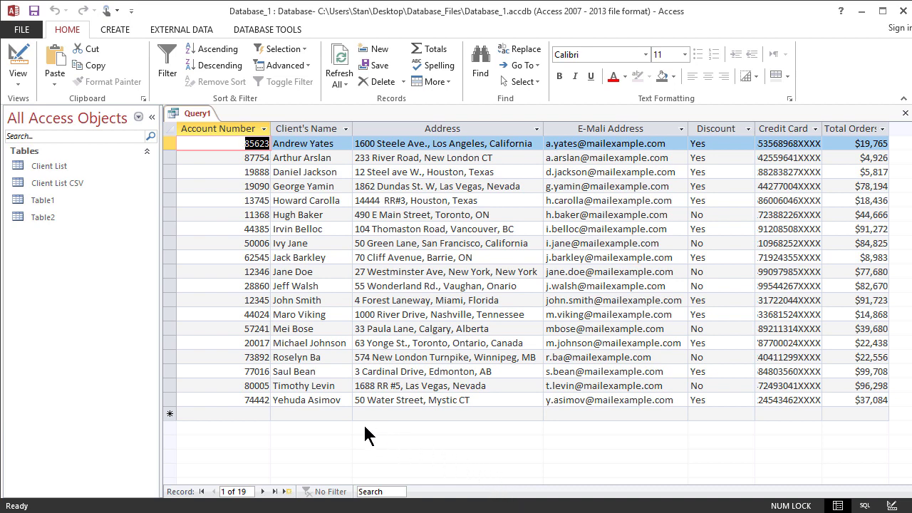
- Remove the Discount and Credit Card columns from the query design and run the query again
click(25, 55)
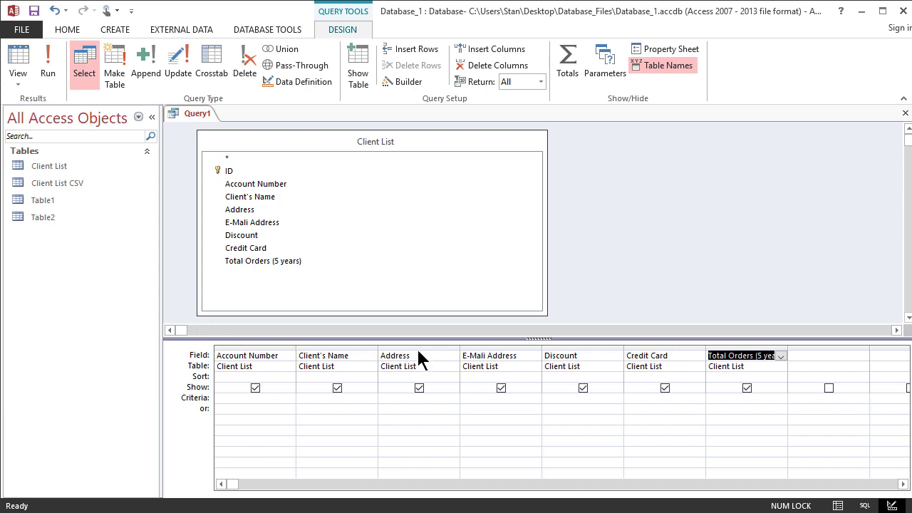
click(574, 348)
right_click(574, 348)
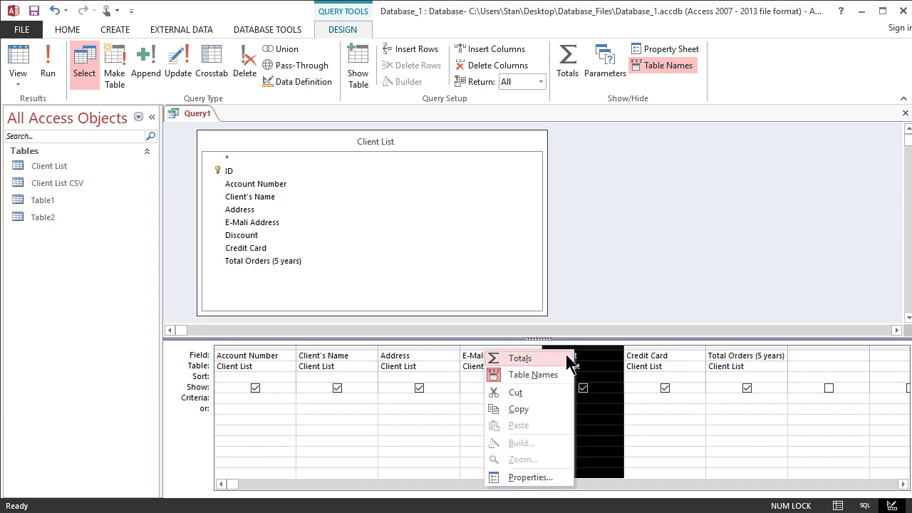
click(560, 392)
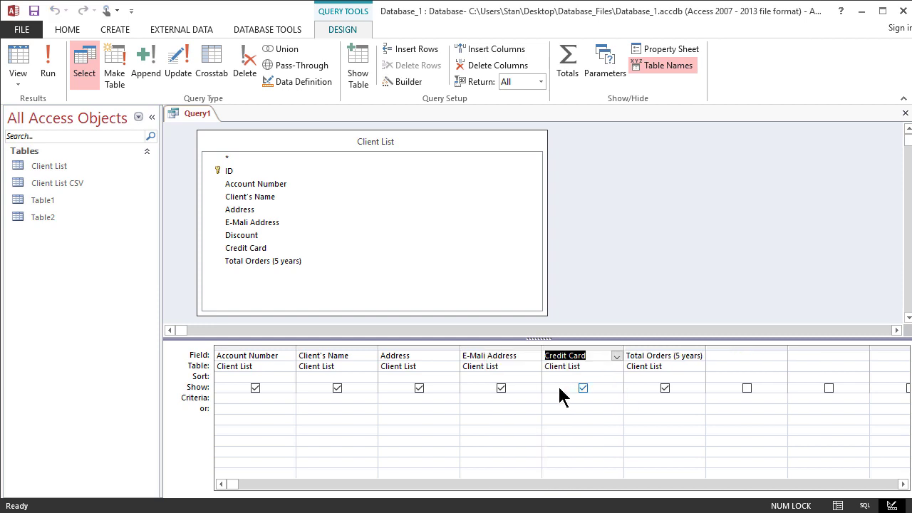
click(559, 346)
right_click(559, 346)
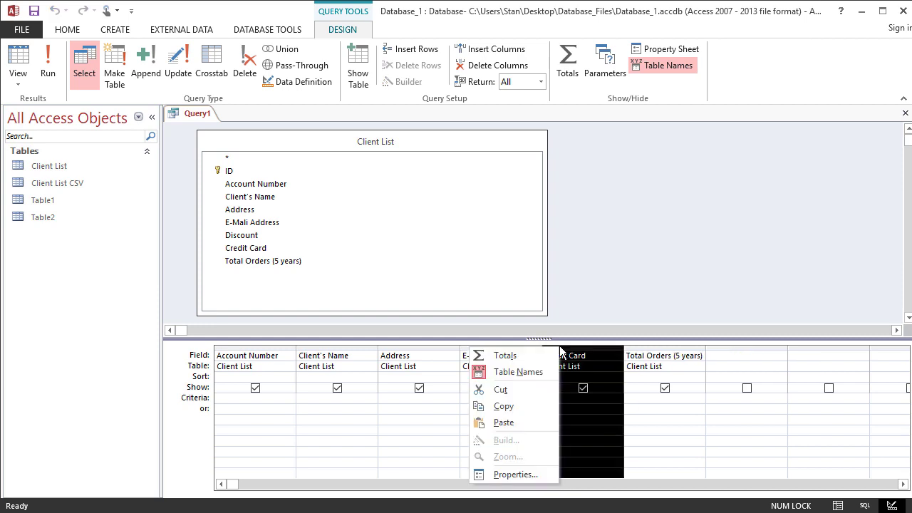
click(525, 386)
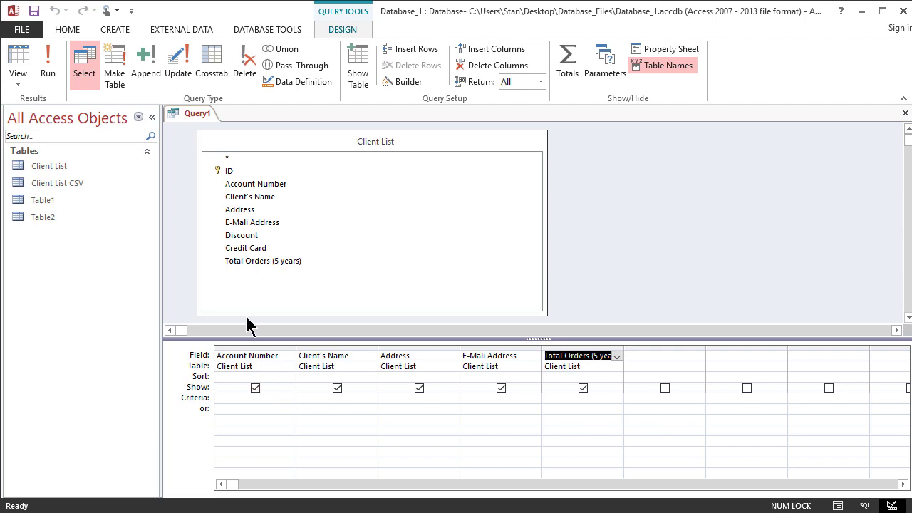
click(44, 64)
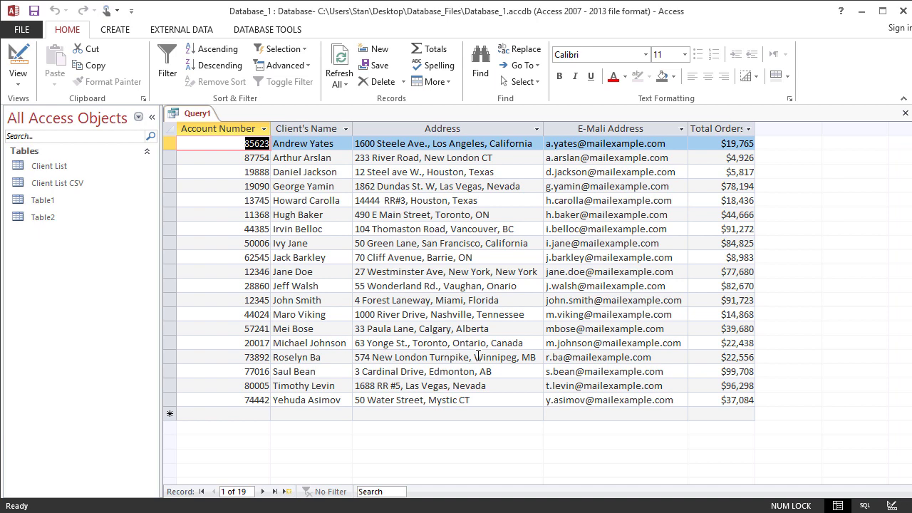
- Open the Client List table to compare its columns with the query results, and return to the query
click(72, 166)
right_click(72, 170)
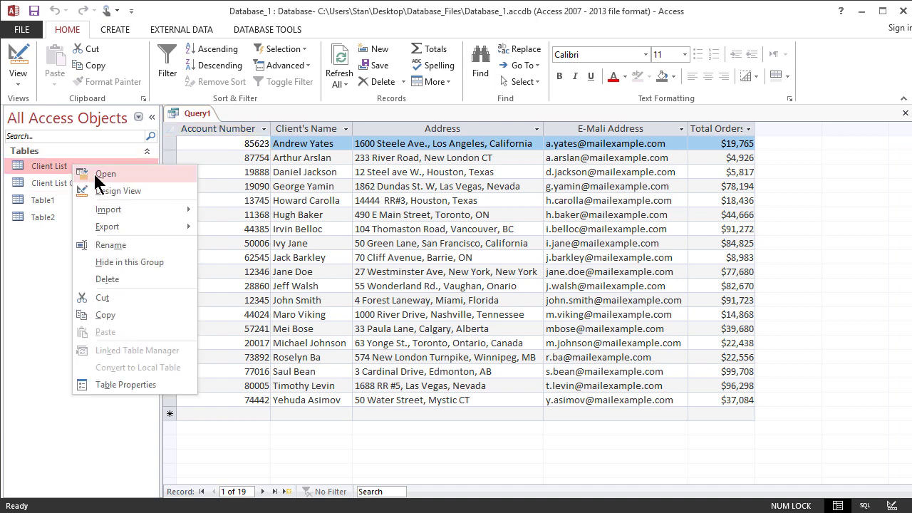
click(104, 174)
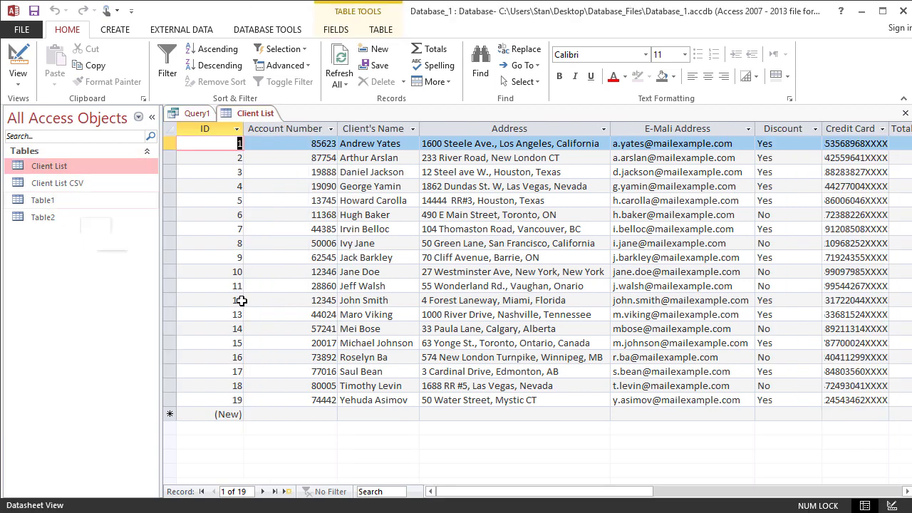
mouse_move(468, 492)
mouse_down()
mouse_move(519, 493)
mouse_move(462, 494)
mouse_up()
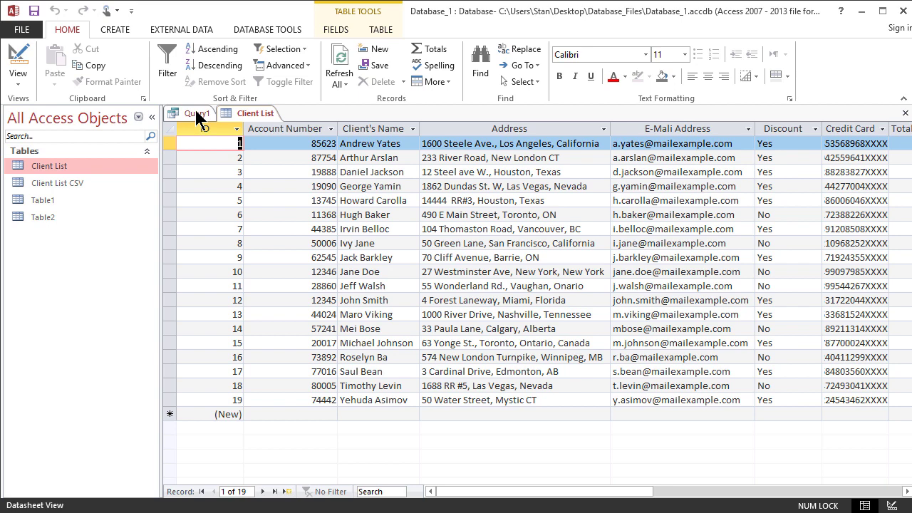
click(197, 114)
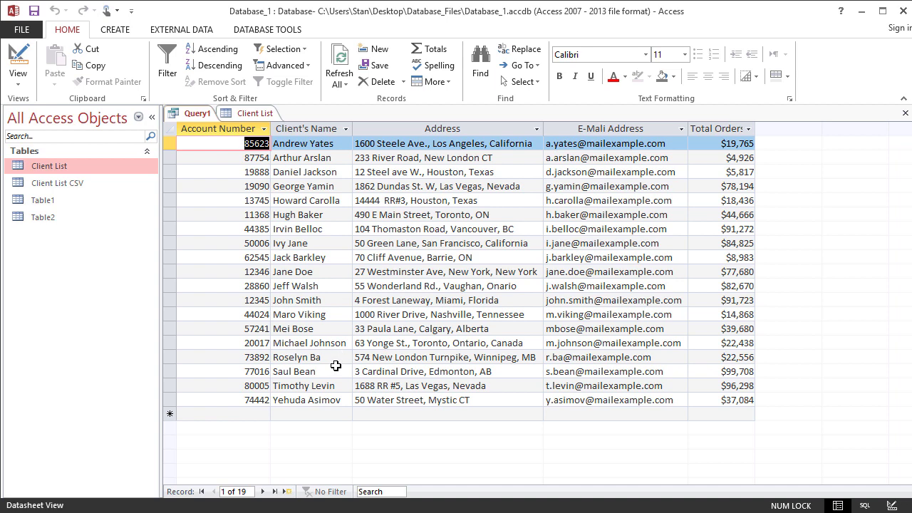
- Set the Total Orders (5 years) criteria to >50000 in the query design and run the query
click(19, 57)
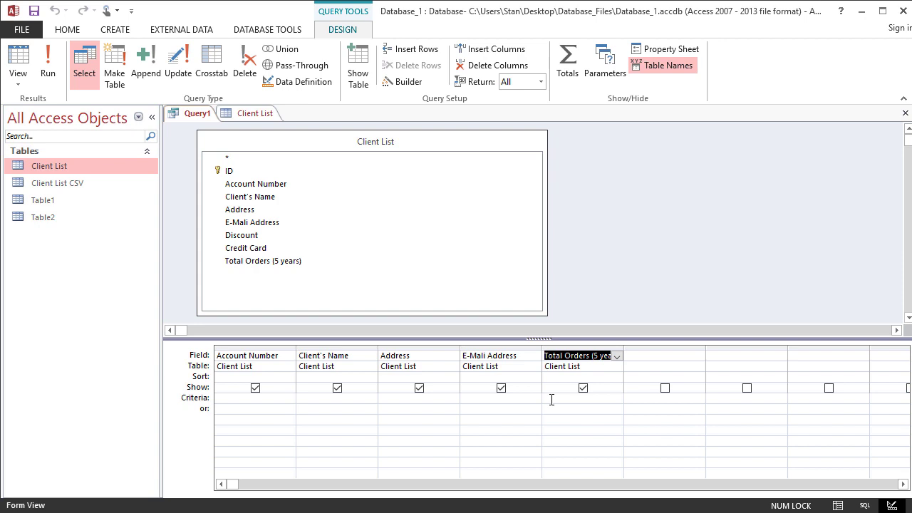
click(551, 400)
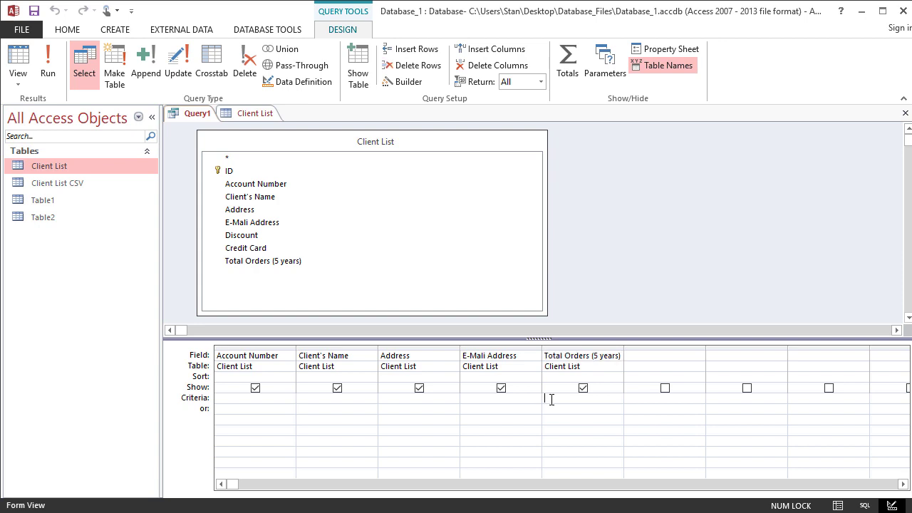
text(>50000)
click(46, 72)
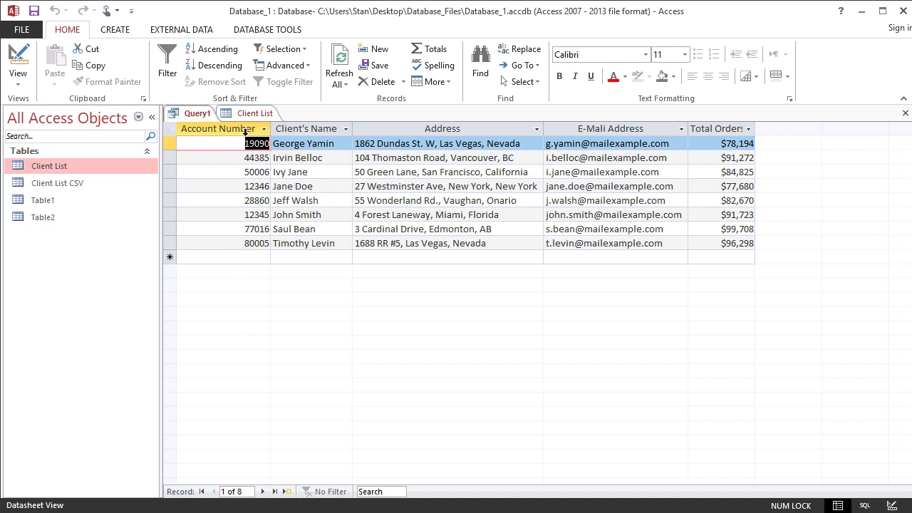
- Compare the order totals in the Client List table with the query results, and fit the query's Total Orders (5 years) column to its heading
click(258, 116)
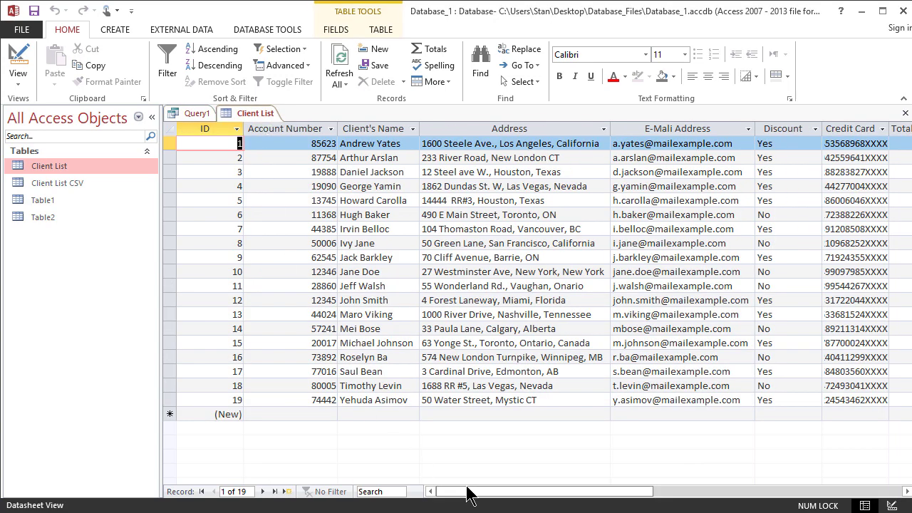
drag(489, 497, 556, 499)
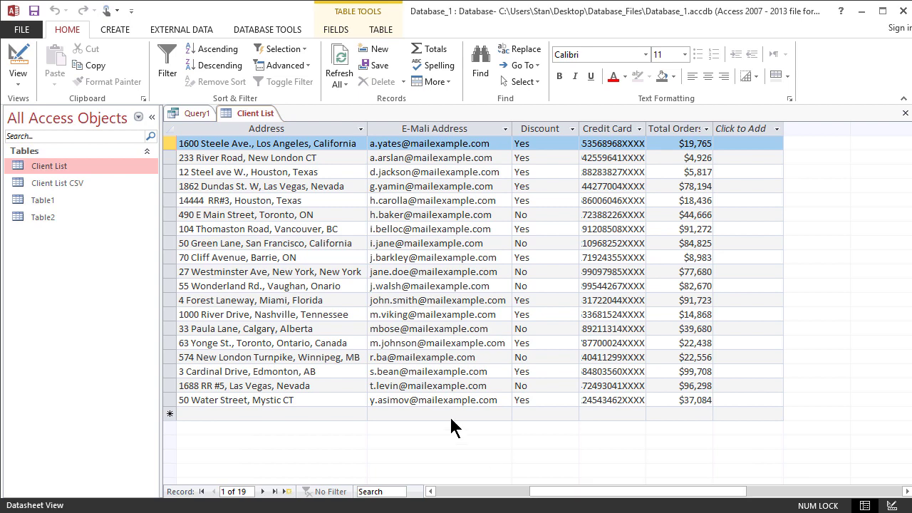
click(198, 116)
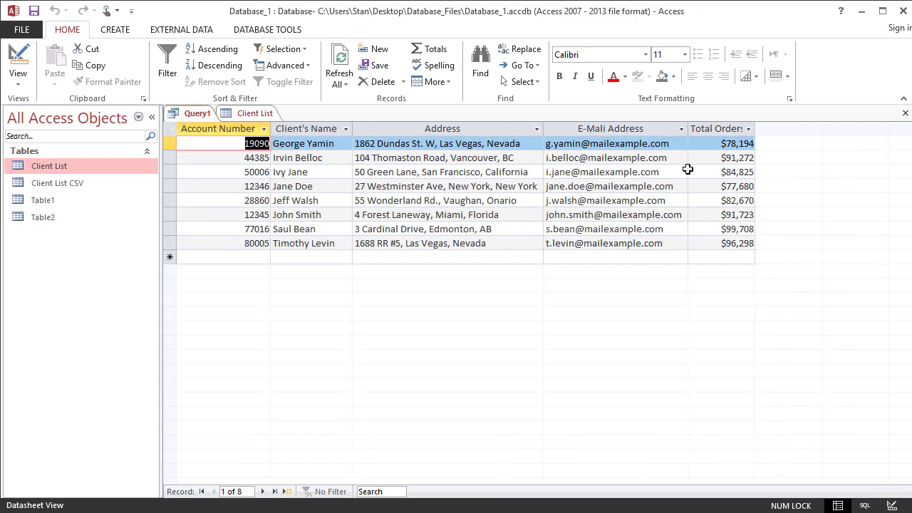
double_click(755, 129)
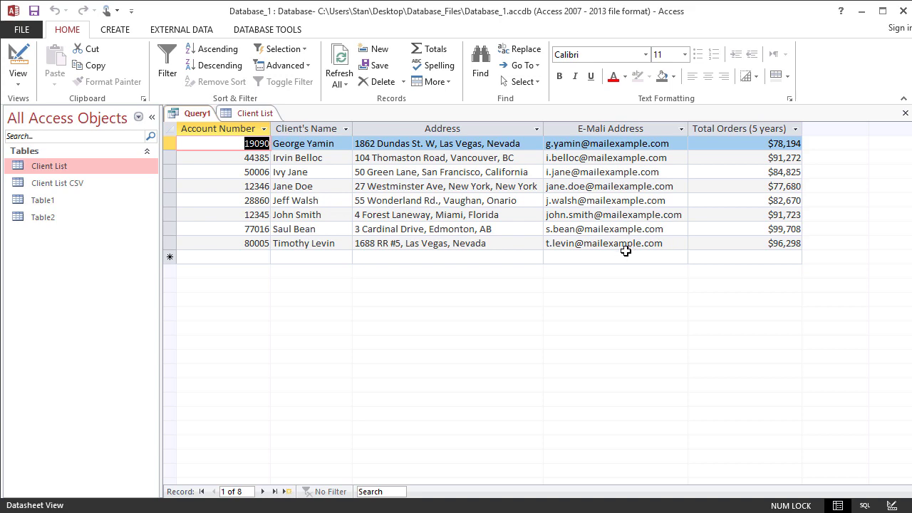
- Change the Total Orders (5 years) criteria to >80000 with an alternative condition of <20000, and run the query
click(16, 61)
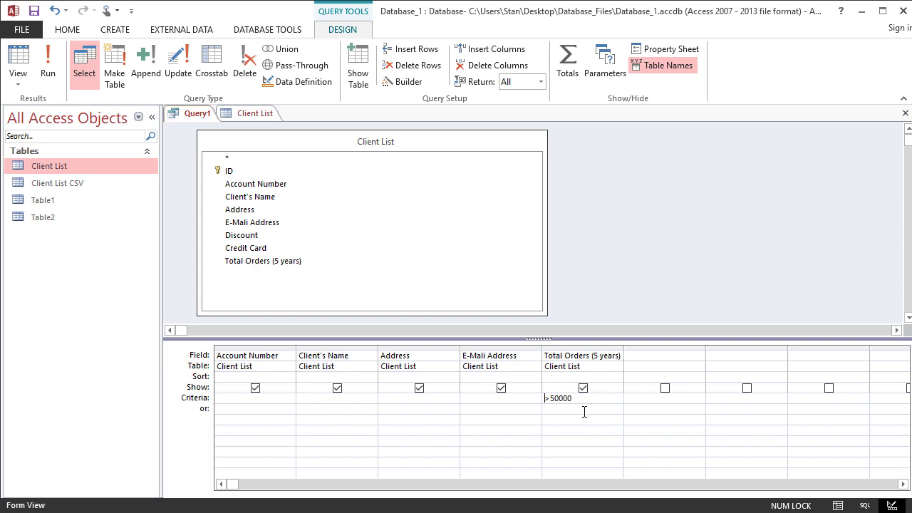
drag(572, 398, 553, 398)
key(BackSpace)
key(BackSpace)
text(80000)
text(<)
text(2000)
text(0)
click(49, 68)
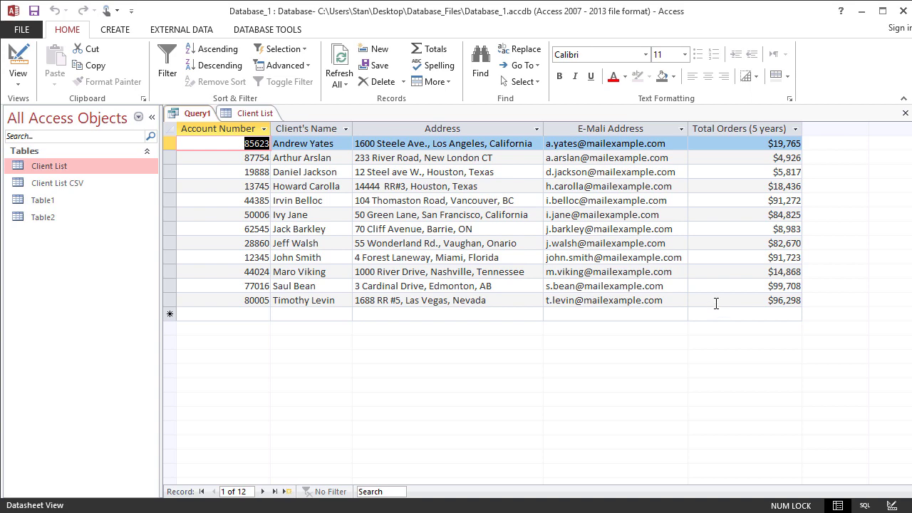
- Compare the query results with the Client List table, and insert the Discount field before Total Orders (5 years) in the query design
click(256, 116)
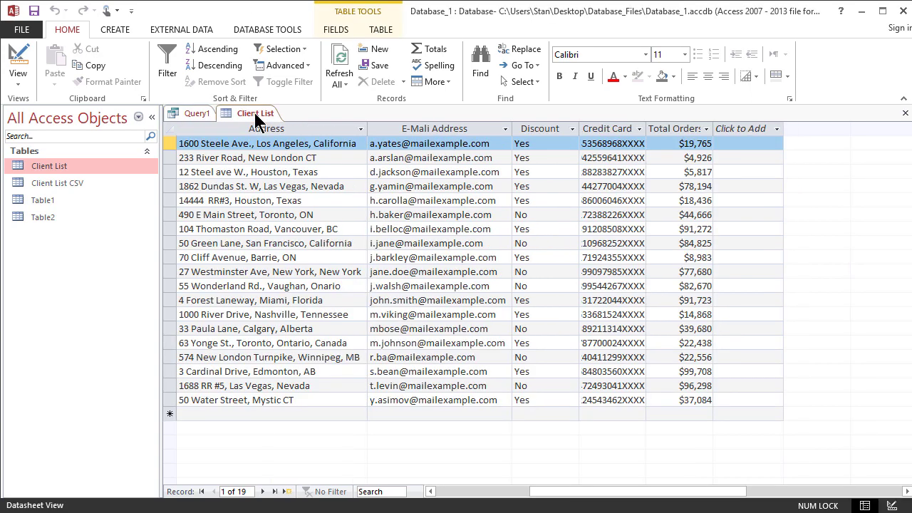
click(199, 115)
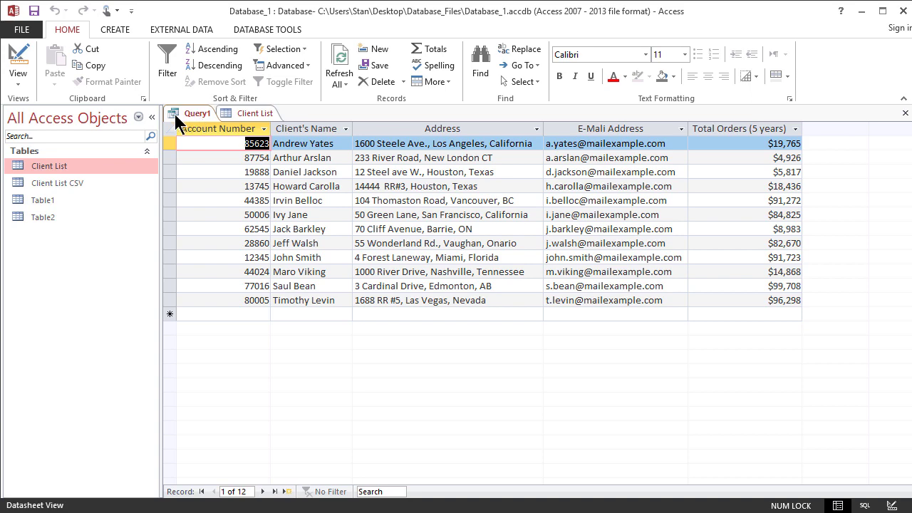
click(20, 63)
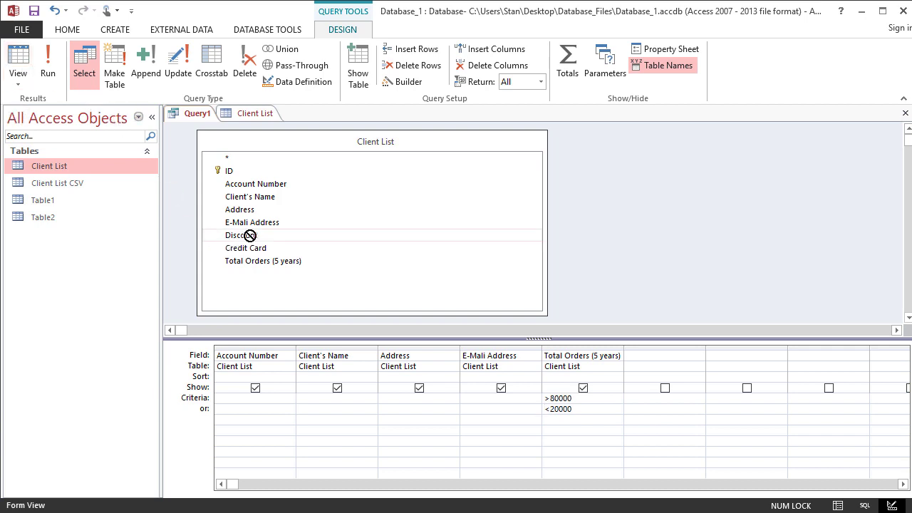
drag(245, 236, 554, 352)
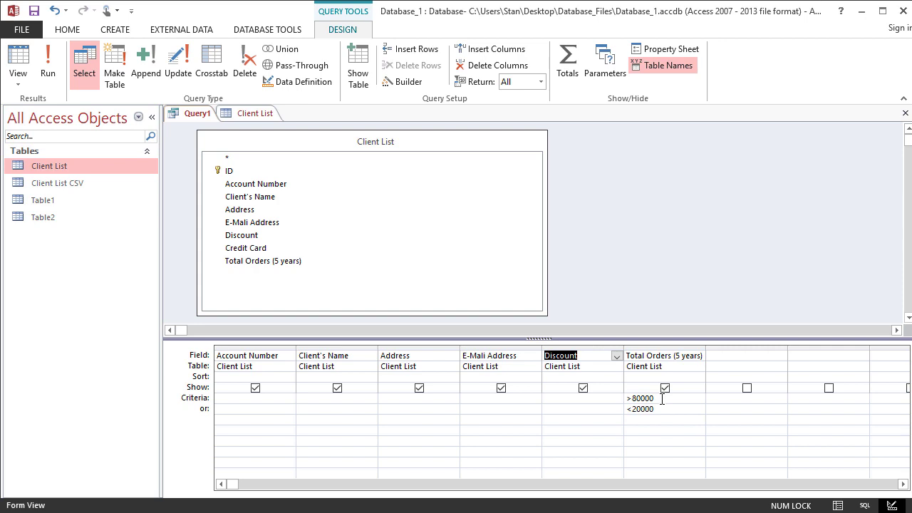
- Clear both Total Orders (5 years) criteria from the query and show the Client List table to check its Discount values
click(624, 397)
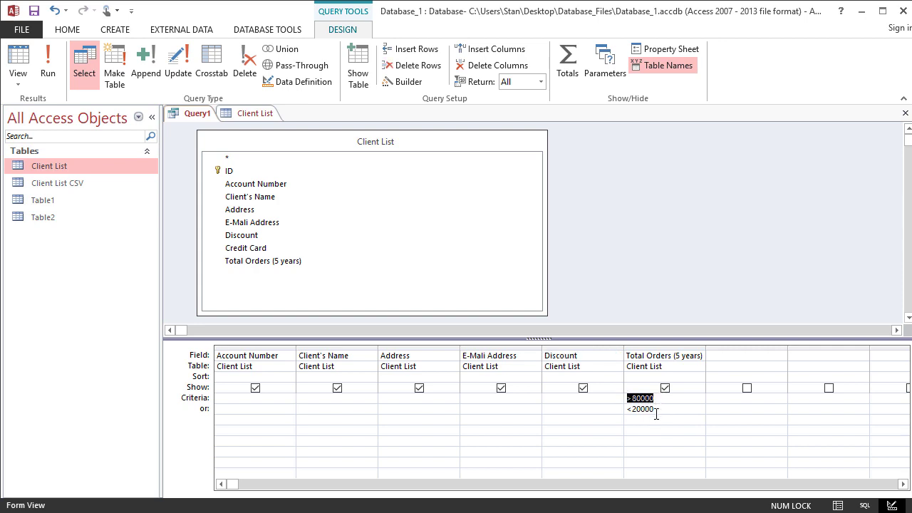
key(Delete)
double_click(656, 413)
key(Delete)
click(261, 114)
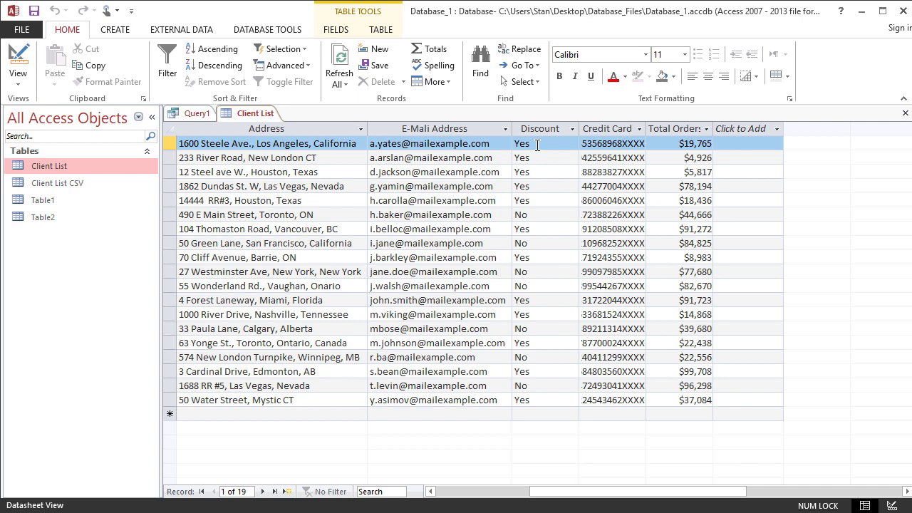
- Set the Discount criteria in the query design to "Yes" and save the query as Query1
click(193, 118)
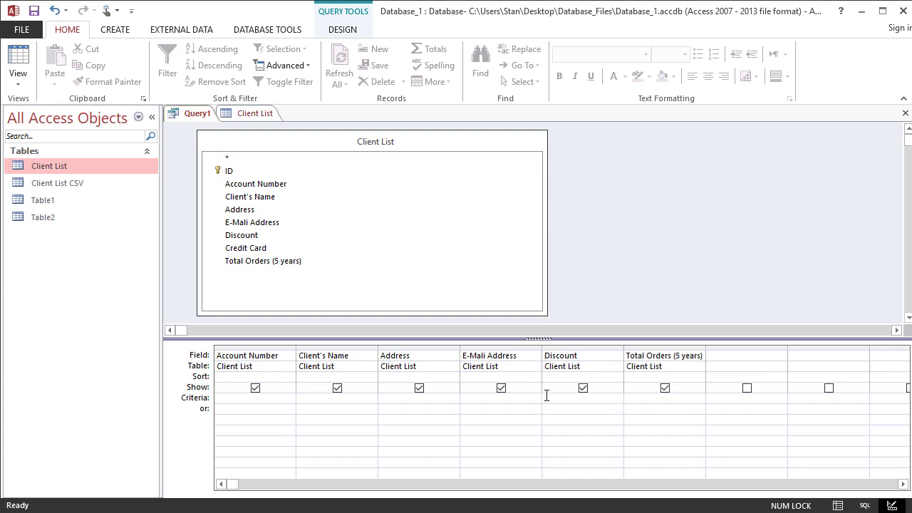
click(546, 397)
text("Yes)
click(34, 12)
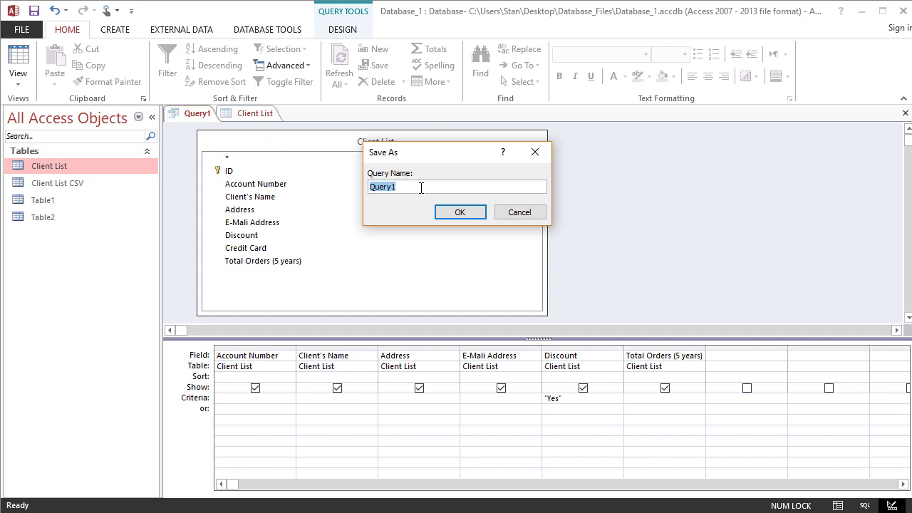
click(449, 213)
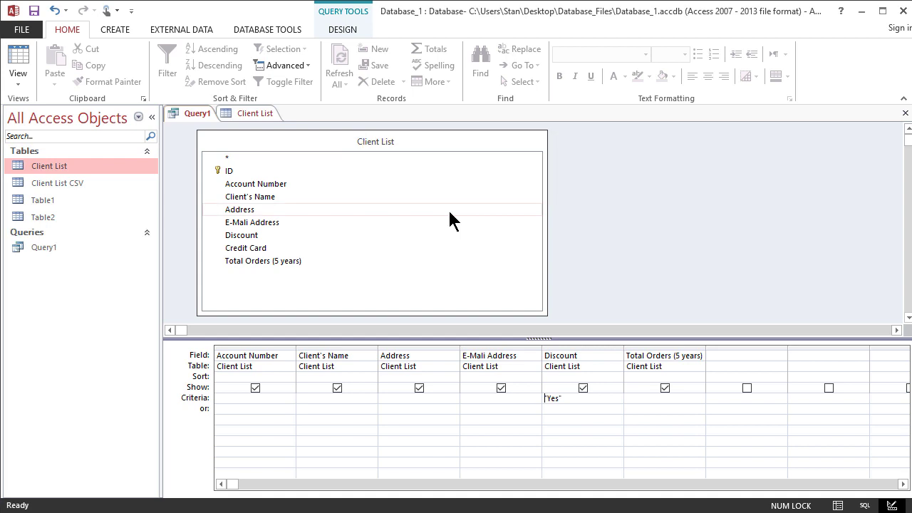
- Run the saved query to view the clients who get a discount
click(128, 28)
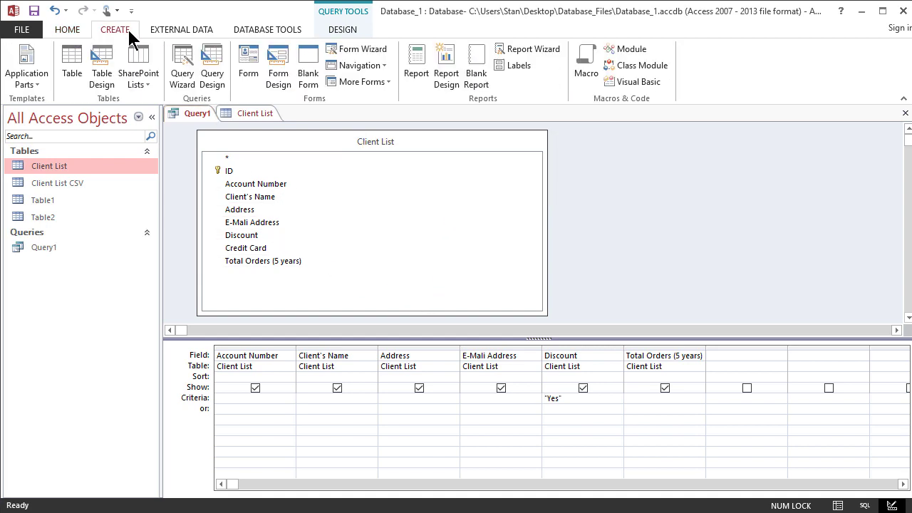
click(332, 32)
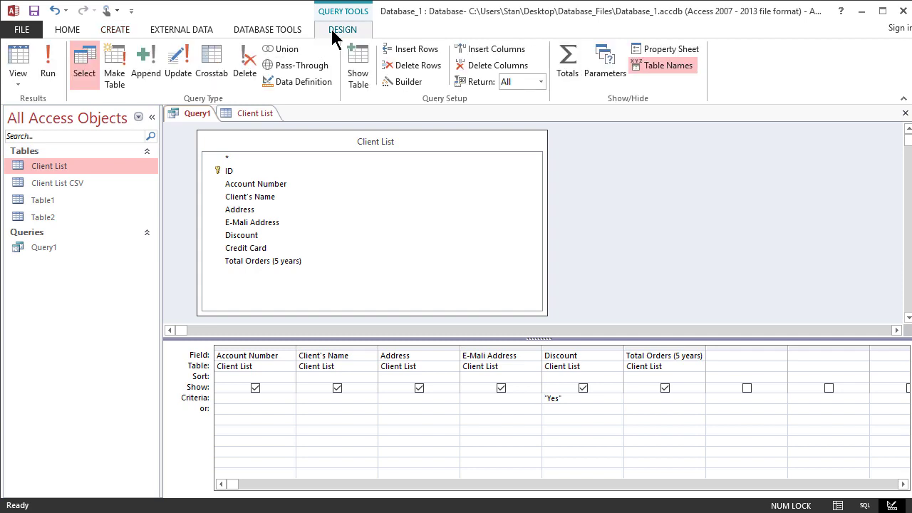
click(50, 68)
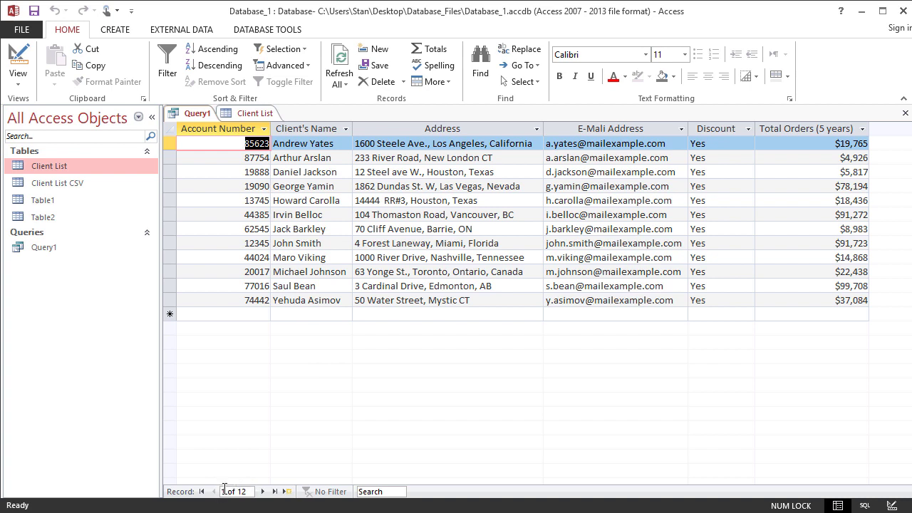
- Add the criteria >80000 for Total Orders (5 years) in the same row as the Discount criteria, and run the query
click(23, 54)
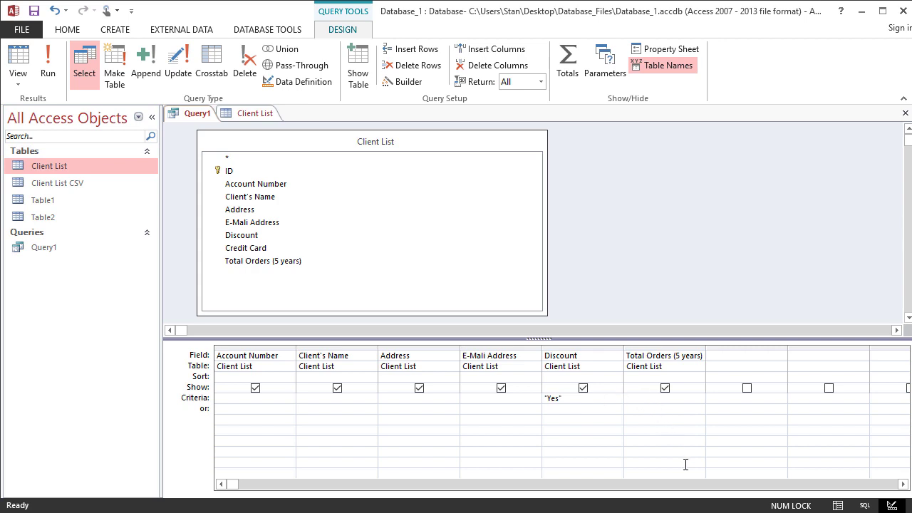
text(>80000)
click(47, 62)
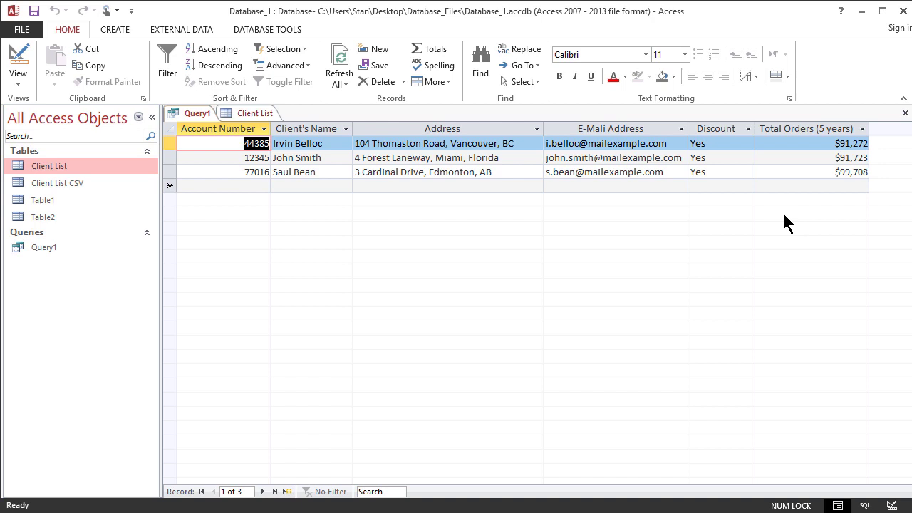
- Change the Discount criteria to "No" in the query design, save the query, and run it
click(20, 61)
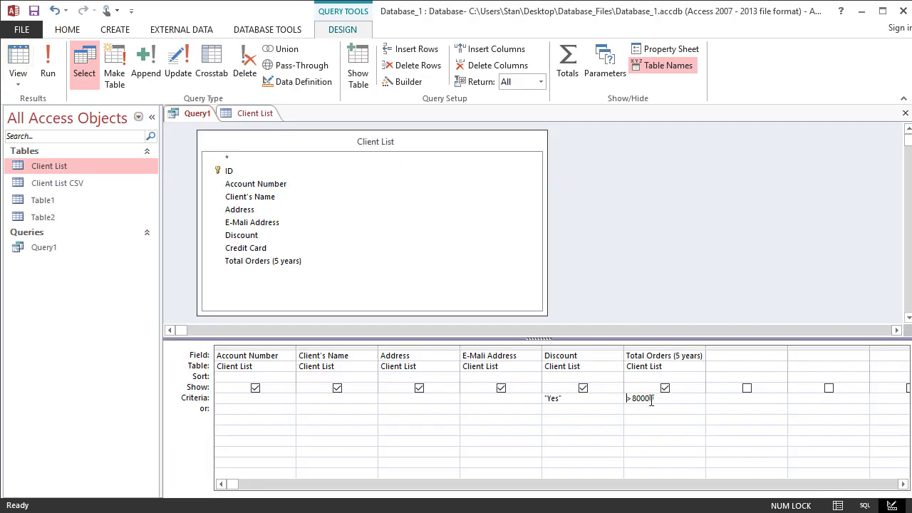
click(562, 390)
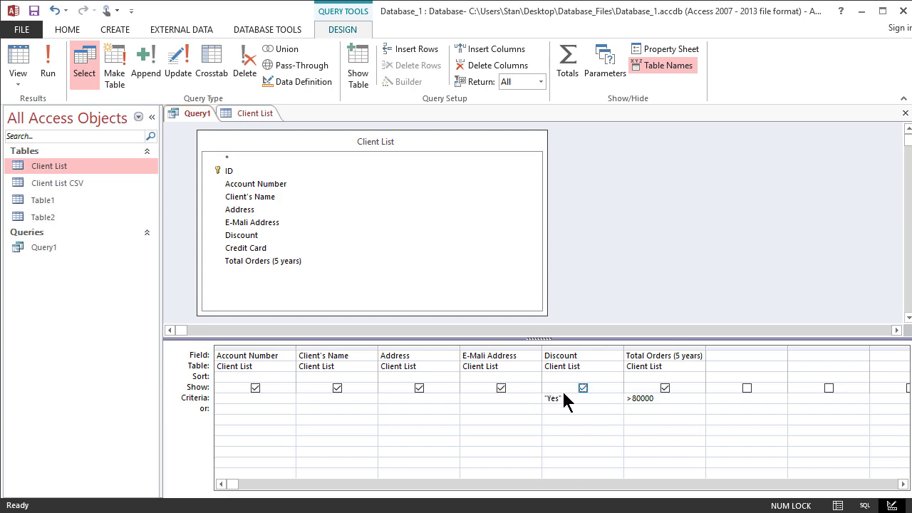
double_click(560, 397)
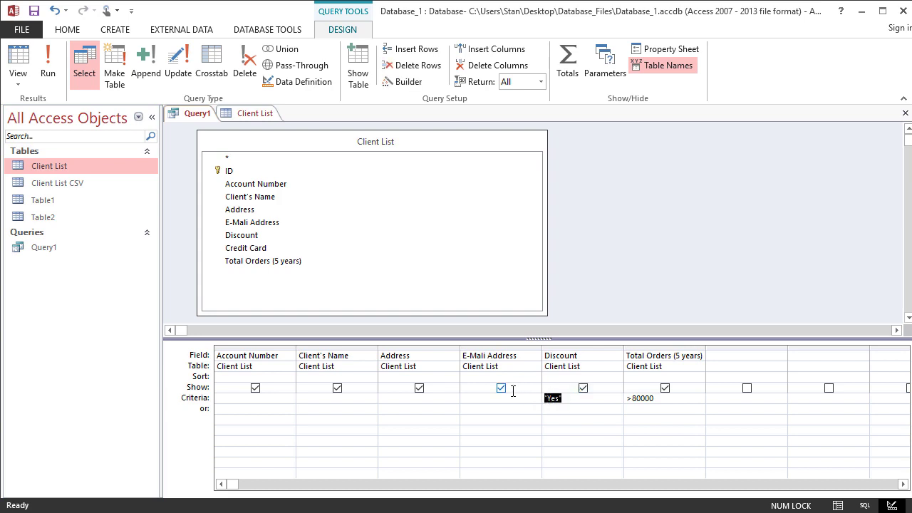
text("No")
click(36, 15)
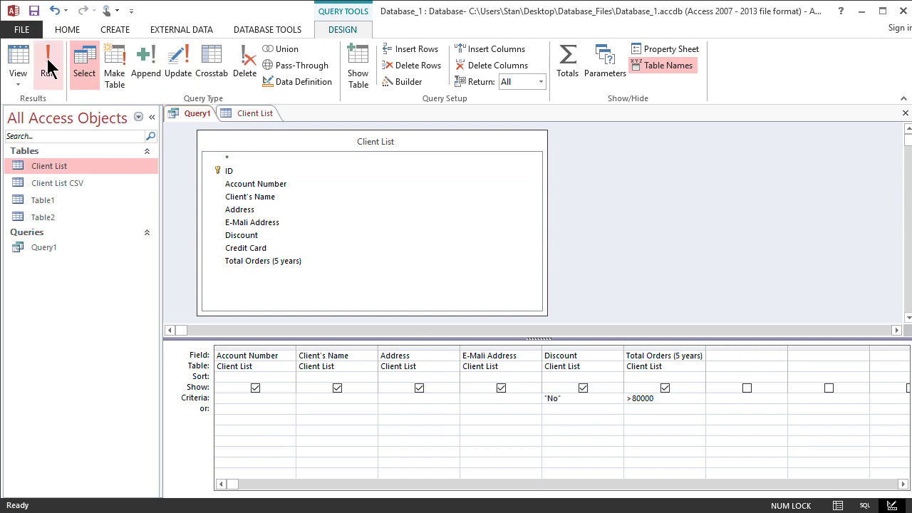
click(48, 63)
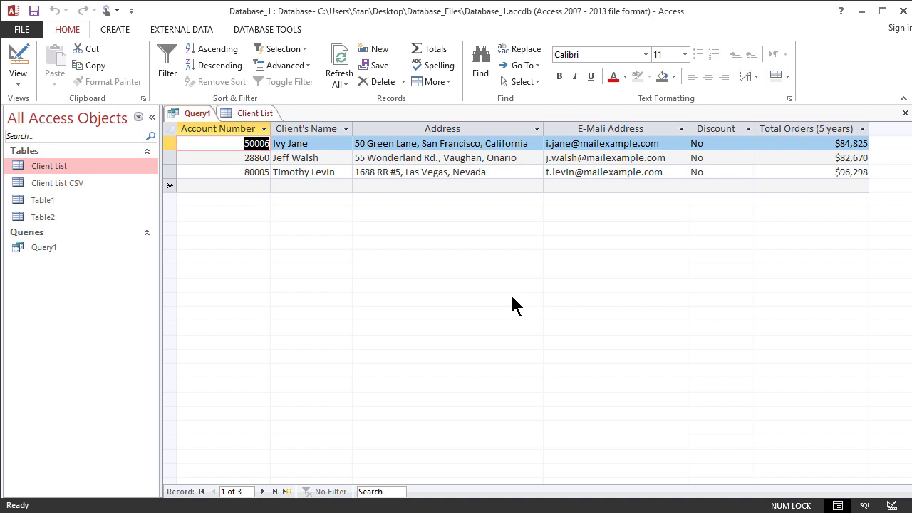
- Copy the >80000 criteria of Total Orders (5 years) into the or row beneath it in the query design
click(20, 61)
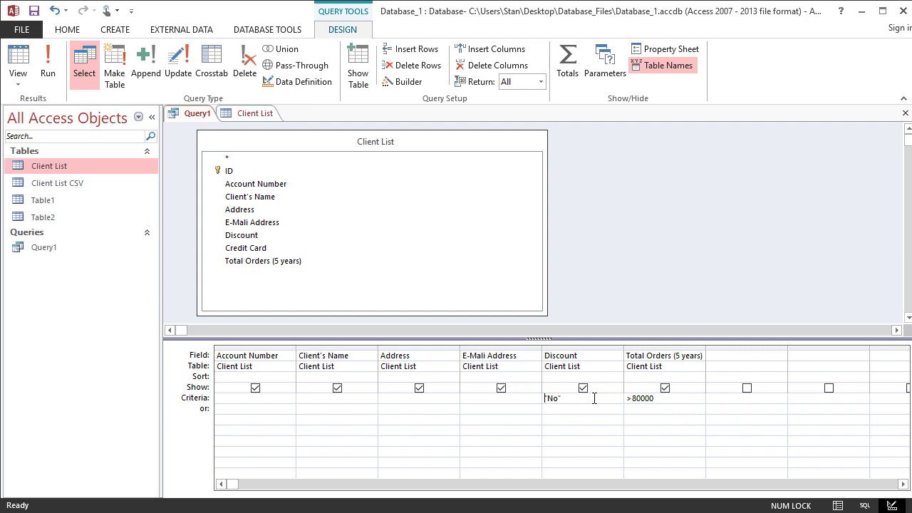
drag(661, 401, 625, 398)
key(ctrl+c)
click(646, 409)
key(ctrl+v)
- Clear the Total Orders (5 years) entry from the Criteria row, keeping only the or condition, and run the query
key(Up)
key(F2)
key(BackSpace)
key(BackSpace)
key(BackSpace)
key(BackSpace)
key(BackSpace)
key(BackSpace)
click(47, 71)
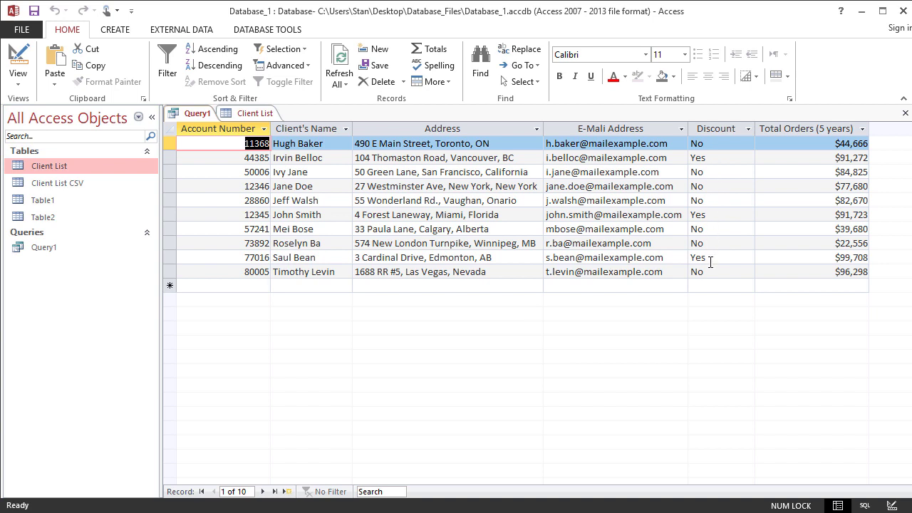
- Sort the query results by Discount in ascending order and review the records with Discount No
click(704, 147)
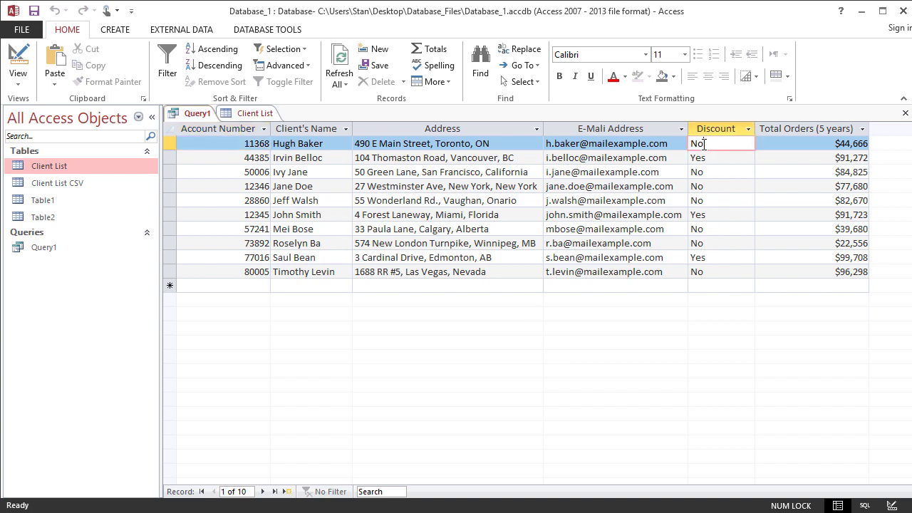
click(215, 49)
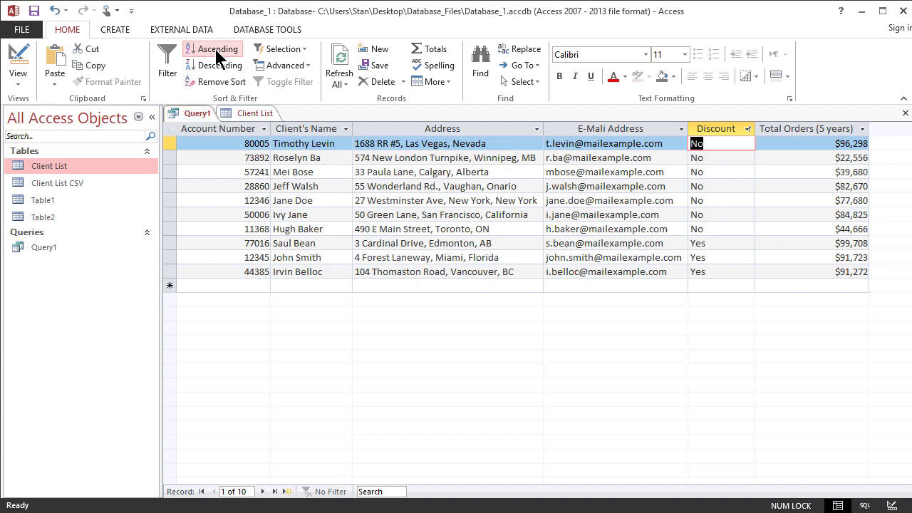
click(724, 229)
click(713, 143)
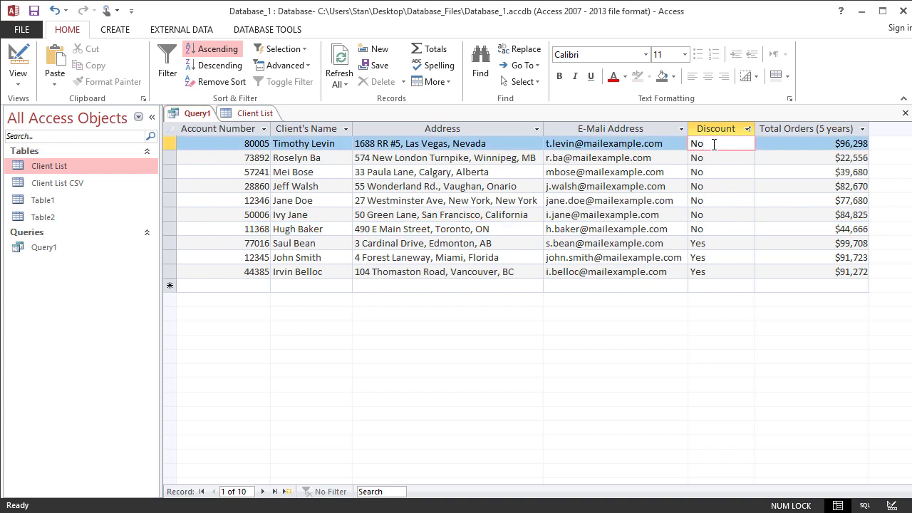
- Check the Total Orders (5 years) values of the records with Discount Yes, and return to the query's Design view
click(728, 242)
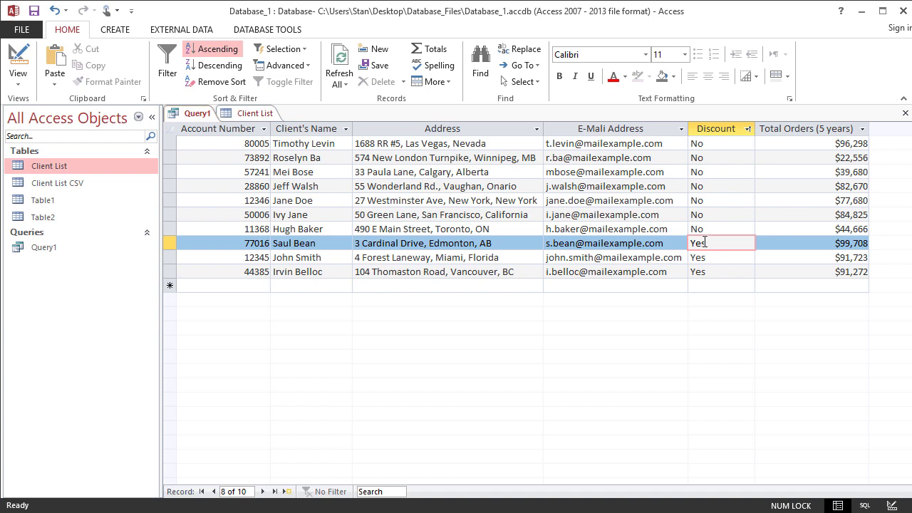
click(860, 259)
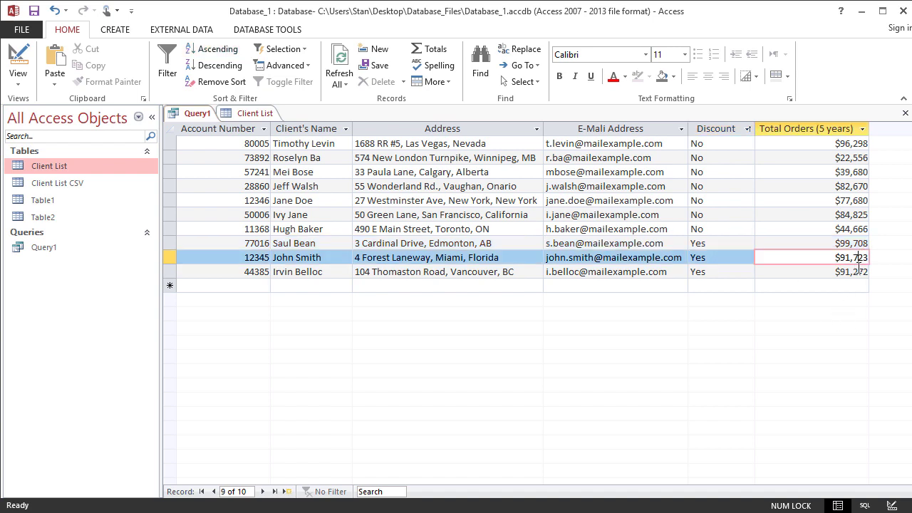
click(852, 272)
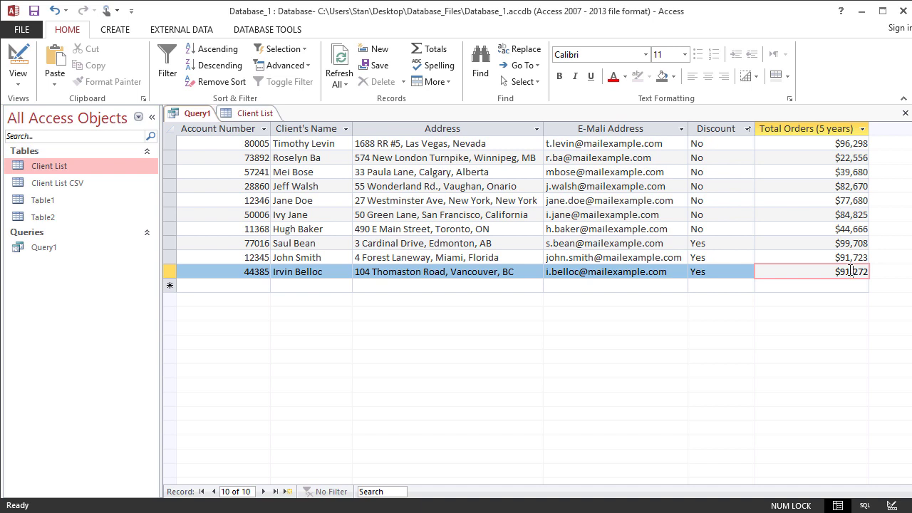
click(20, 56)
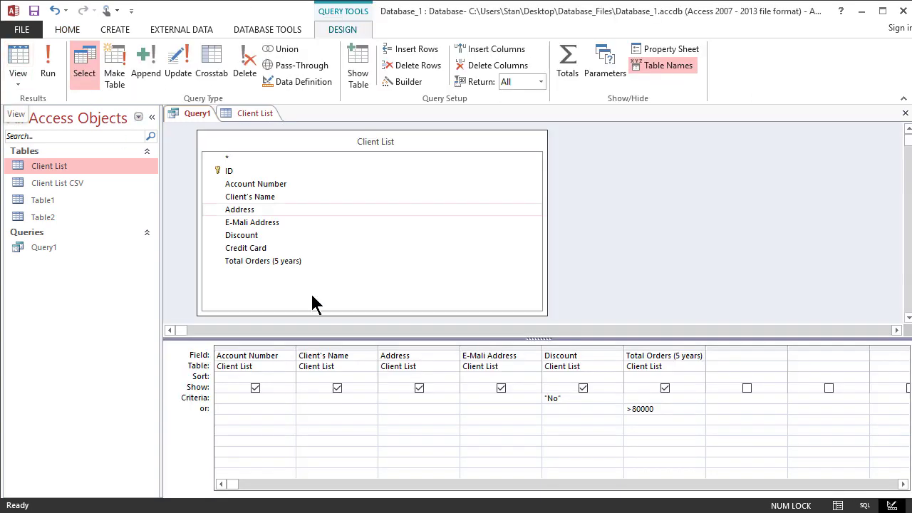